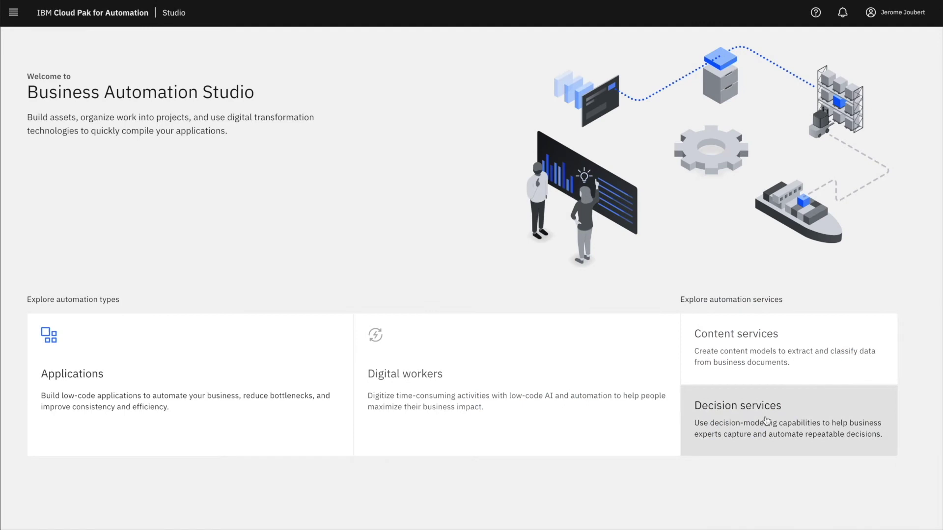
# Open the Telecom solution's Customer retention project data model under Decision services.
pyautogui.click(766, 421)
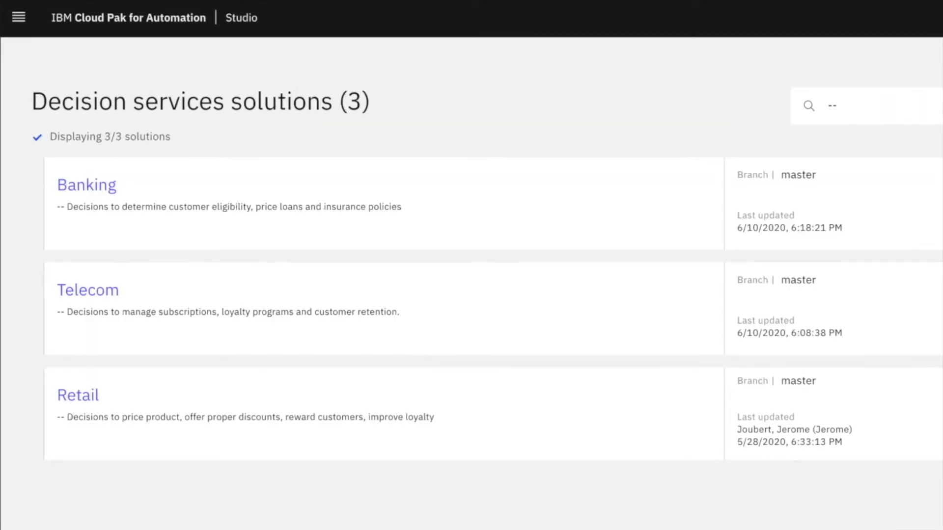
pyautogui.click(88, 291)
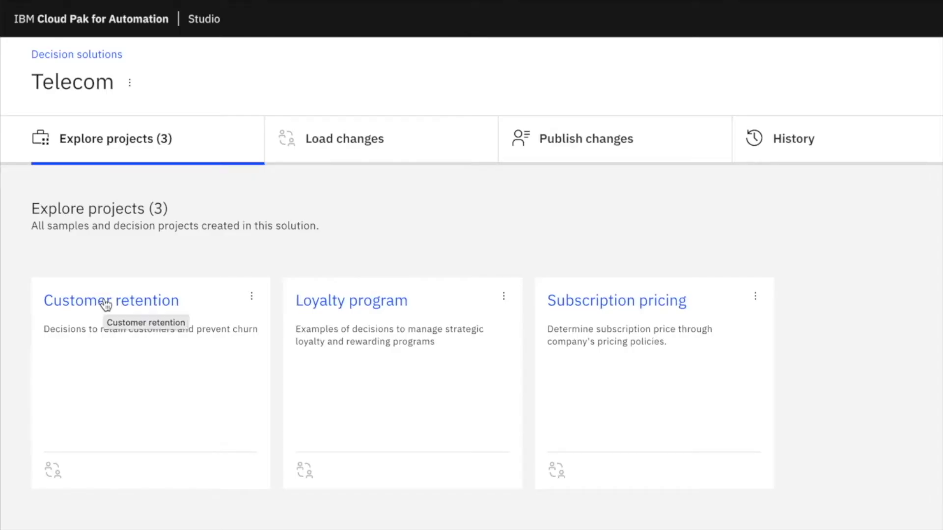
pyautogui.click(105, 303)
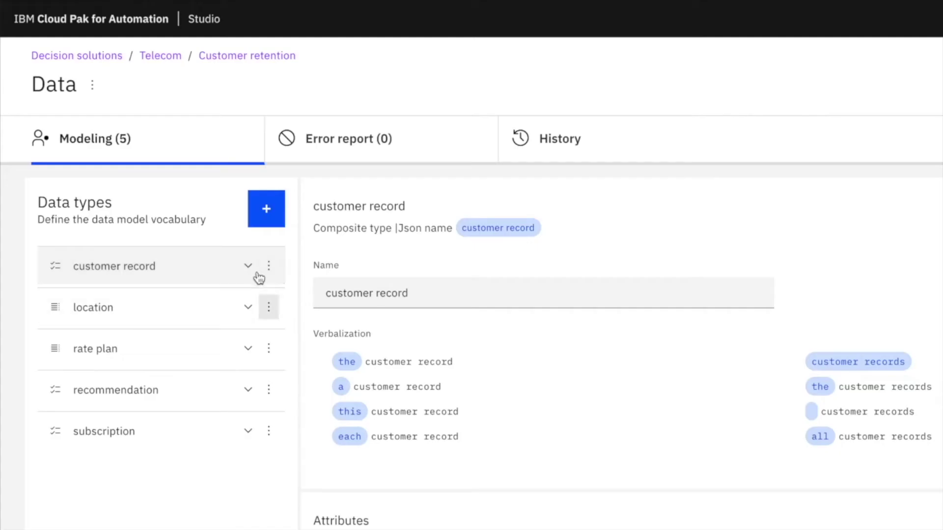
# Inspect customer record's name and estimated income attributes, plus location values and rate plan options.
pyautogui.click(249, 266)
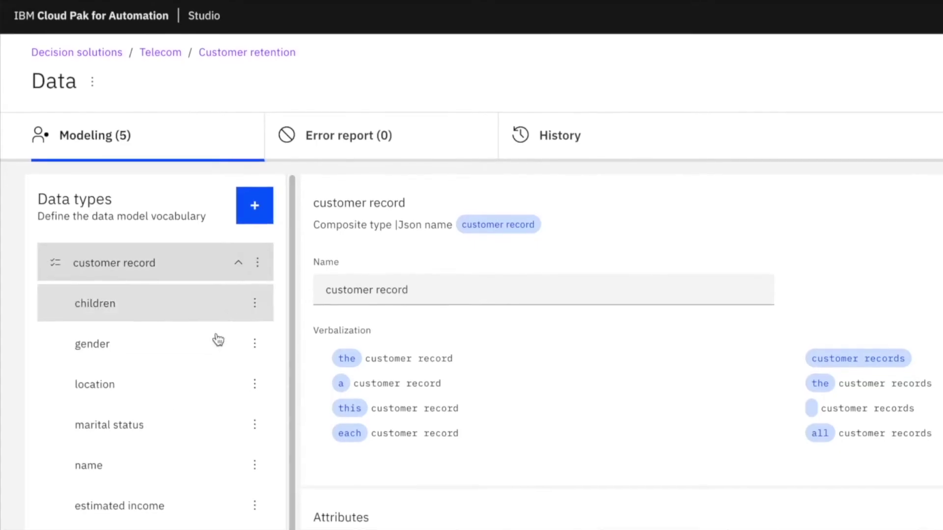
pyautogui.click(133, 456)
pyautogui.click(130, 482)
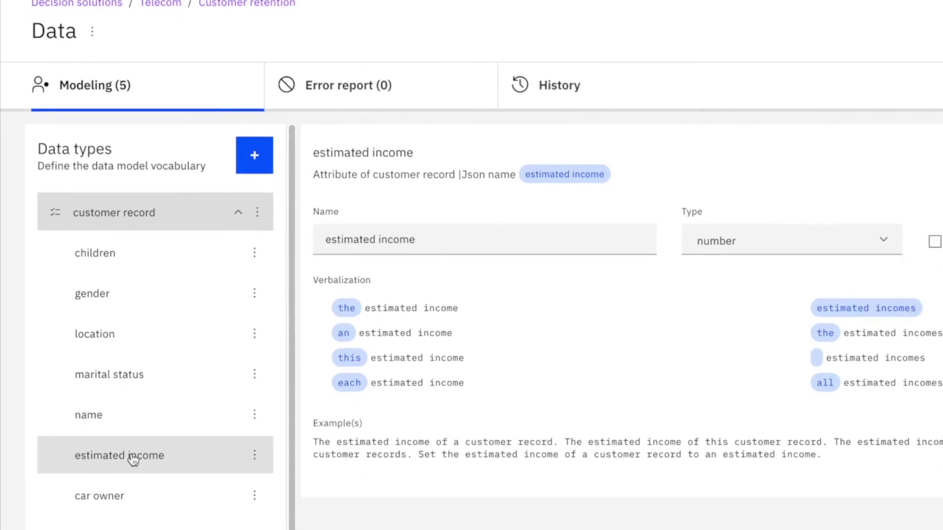
pyautogui.click(234, 481)
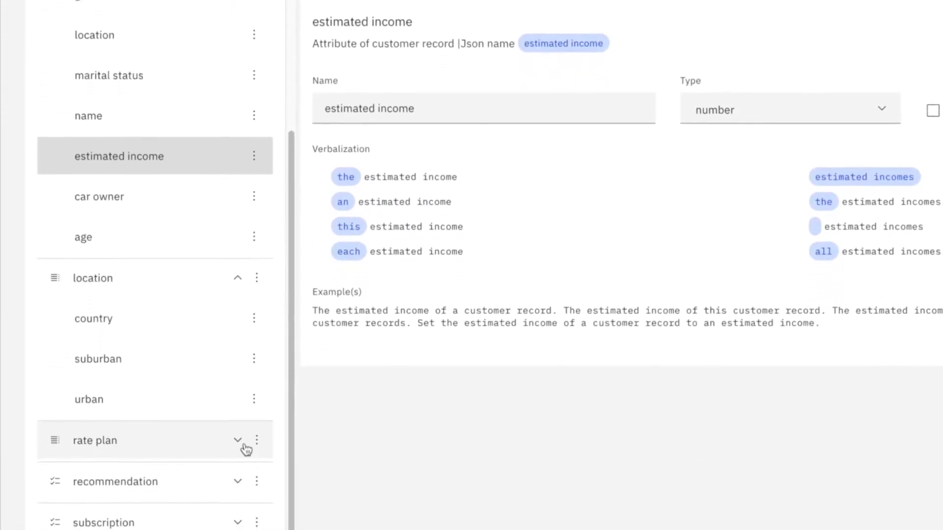
pyautogui.click(237, 441)
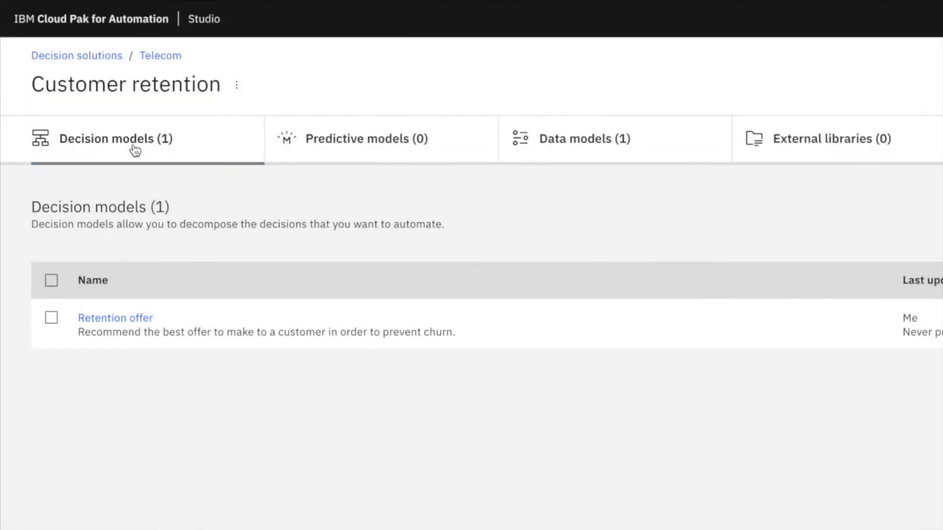
# Inspect the Retention offer nodes Determine best offer, Churn prediction, VIP customer and Customer value, then view Customer value's logic.
pyautogui.click(115, 318)
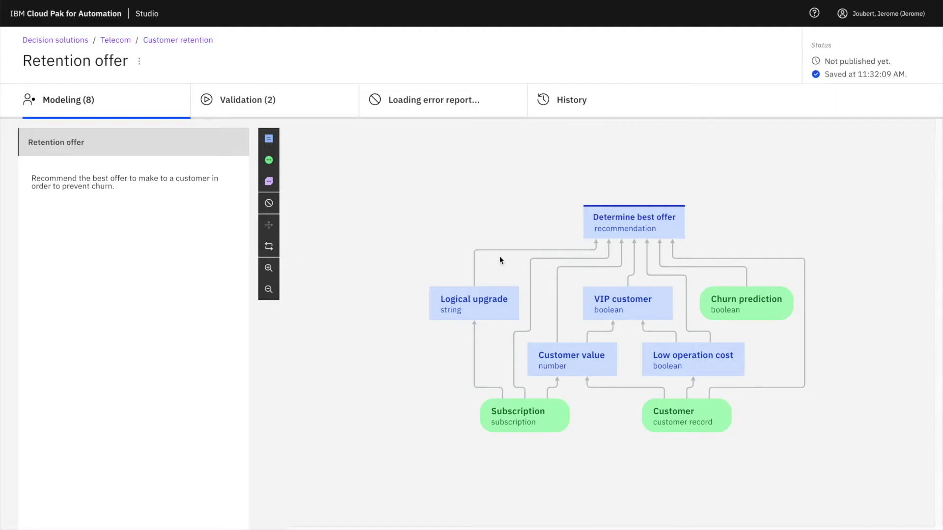
pyautogui.click(648, 228)
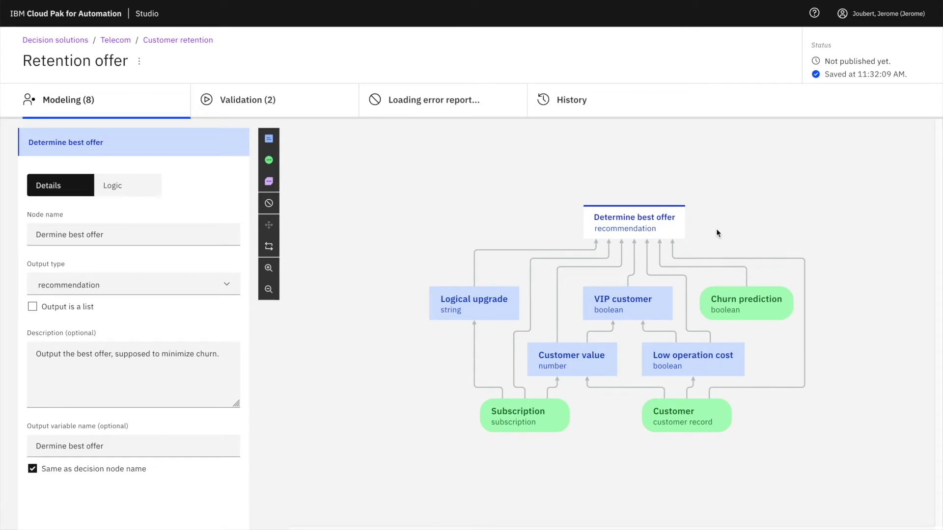
pyautogui.click(737, 300)
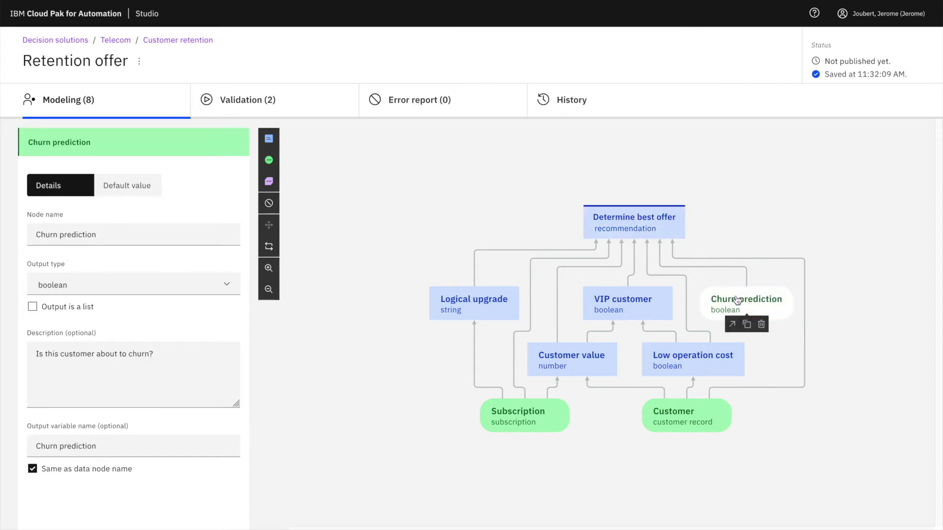
pyautogui.click(661, 305)
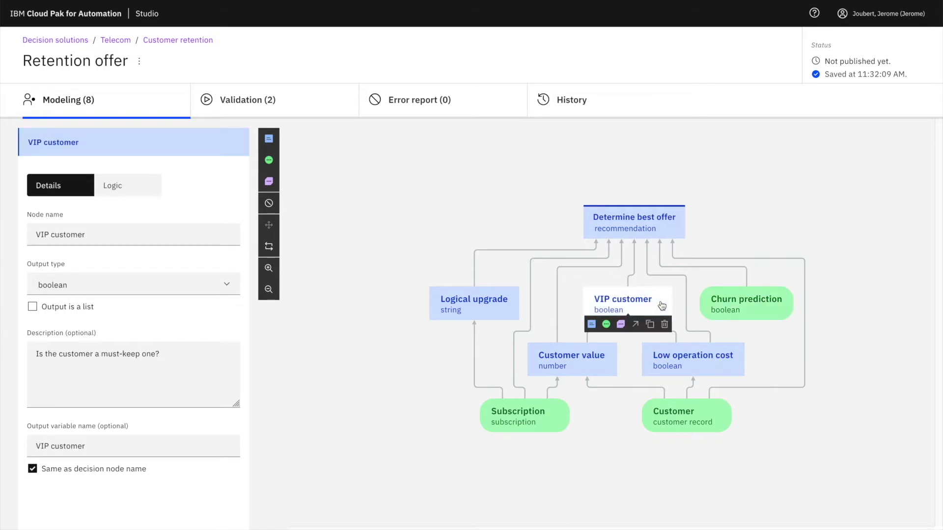
pyautogui.click(611, 356)
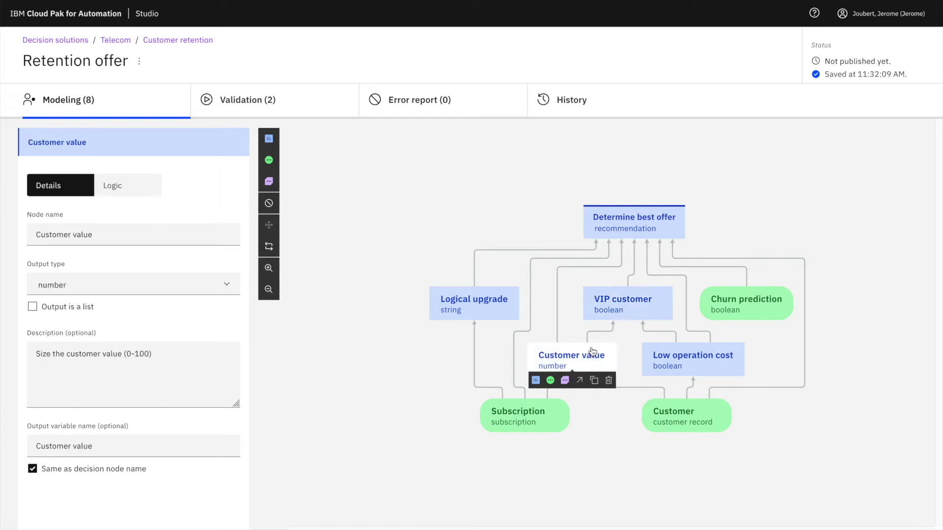
pyautogui.click(121, 185)
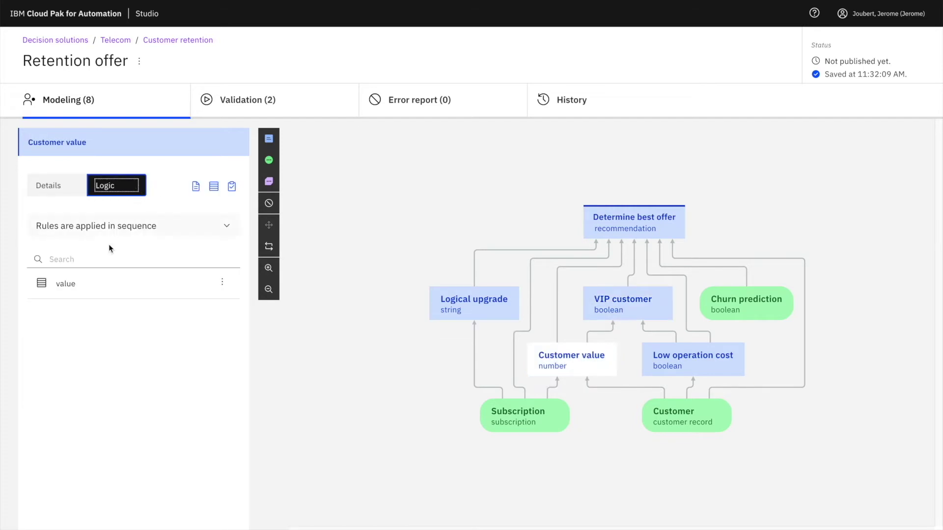
# Review the 'value' table rows, then highlight the low ops cost rule's churn condition and 10% discount.
pyautogui.click(66, 283)
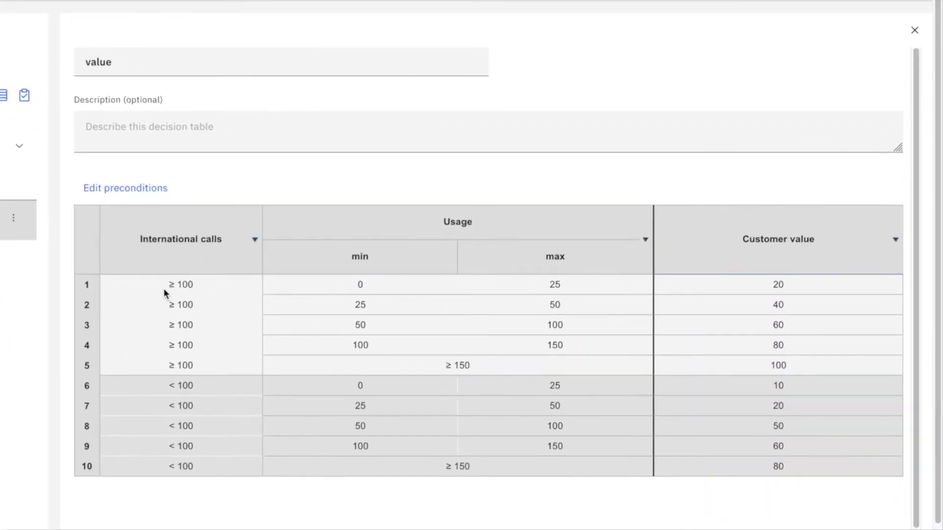
pyautogui.click(196, 299)
pyautogui.click(590, 287)
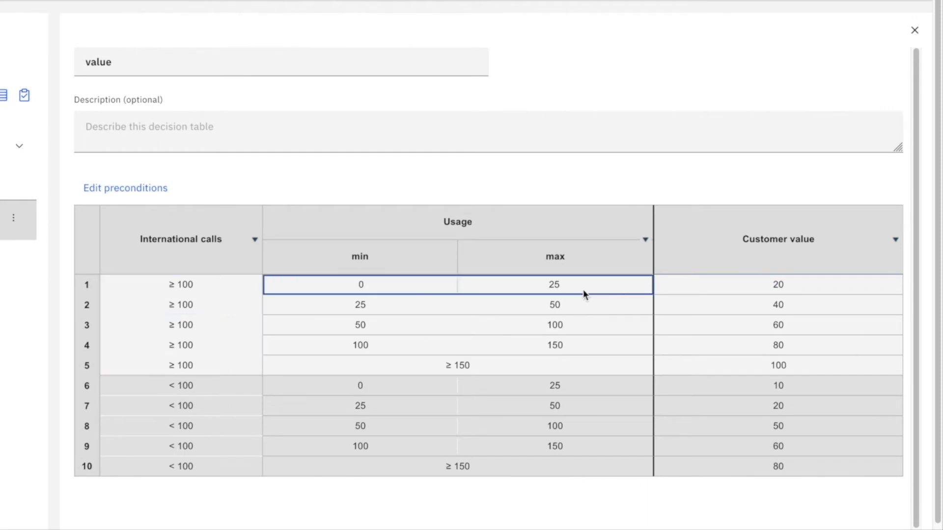
pyautogui.click(729, 288)
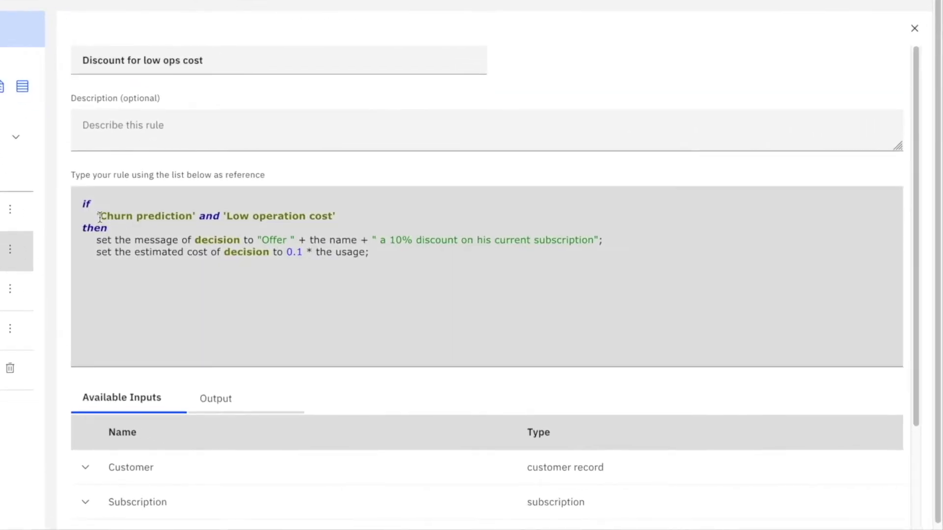
pyautogui.moveTo(97, 216); pyautogui.dragTo(323, 216)
pyautogui.moveTo(380, 239); pyautogui.dragTo(458, 239)
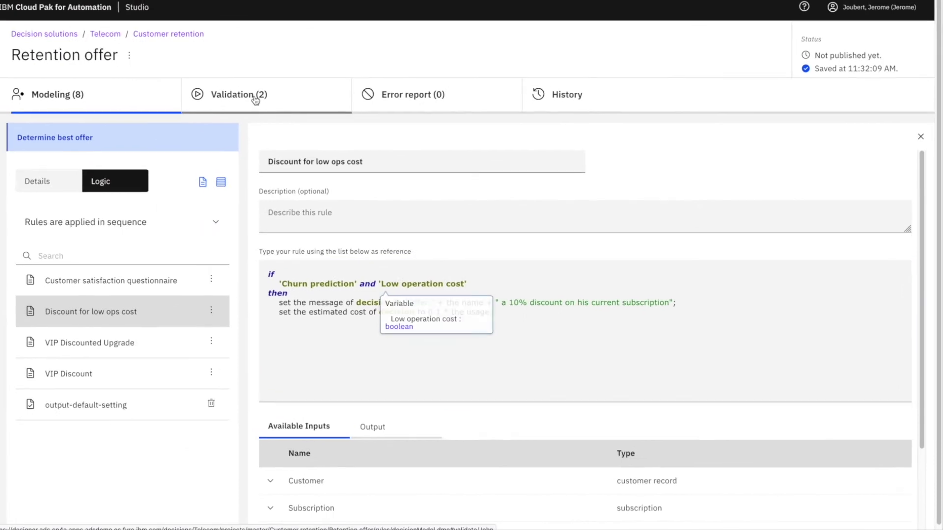
# Validate the model on John's test data and view his full 25% discount offer.
pyautogui.click(264, 103)
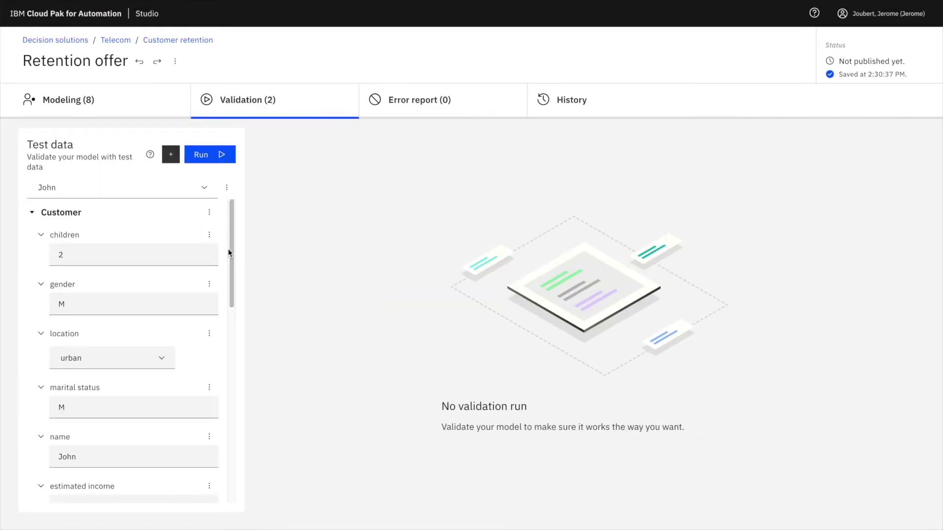
pyautogui.moveTo(231, 253); pyautogui.dragTo(238, 388)
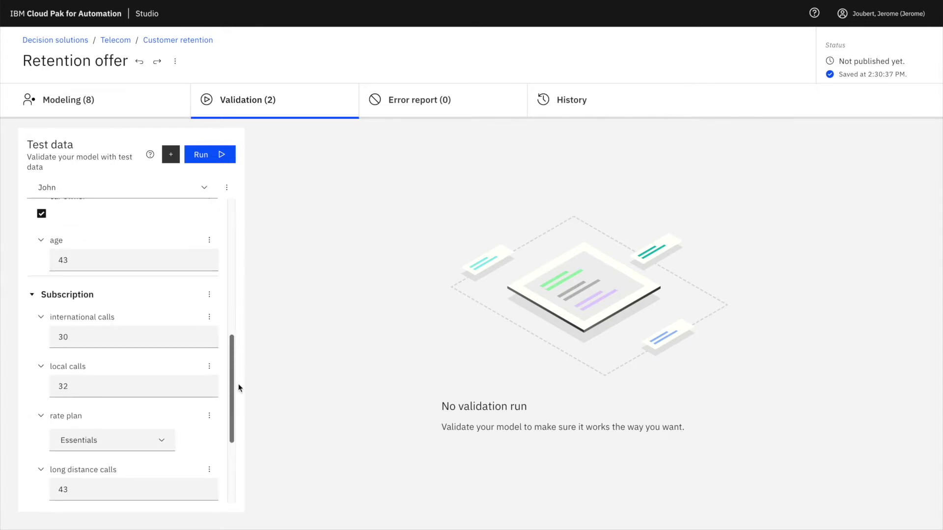
pyautogui.click(218, 156)
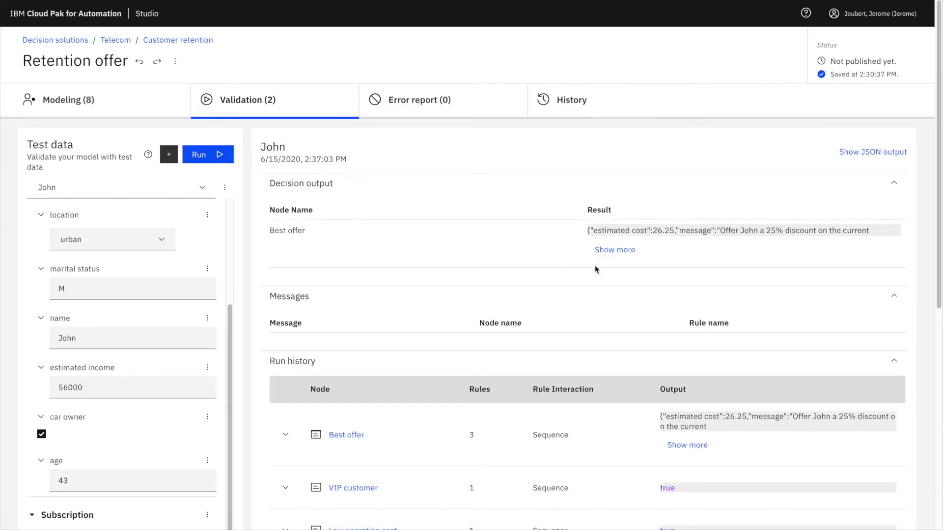
pyautogui.click(606, 251)
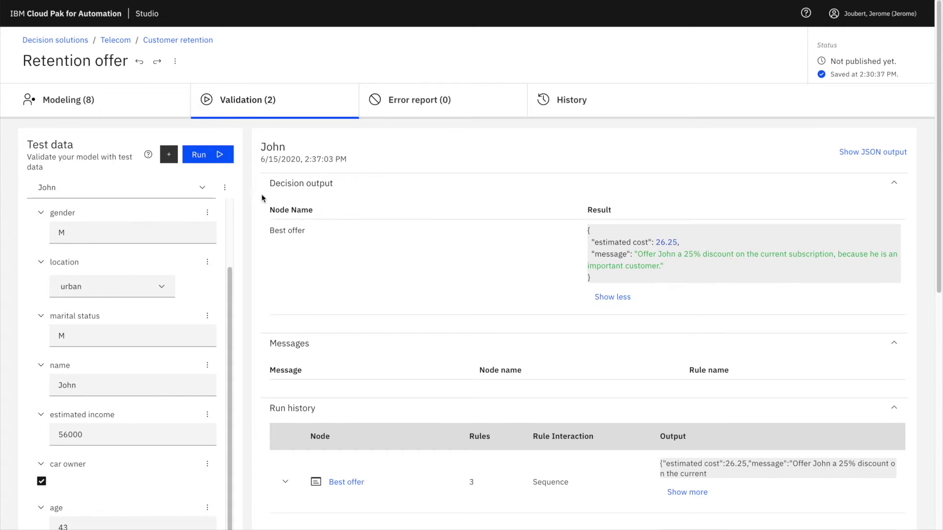
# Load Peter's test data and rerun validation, which returns a satisfaction survey offer.
pyautogui.click(199, 187)
pyautogui.click(186, 194)
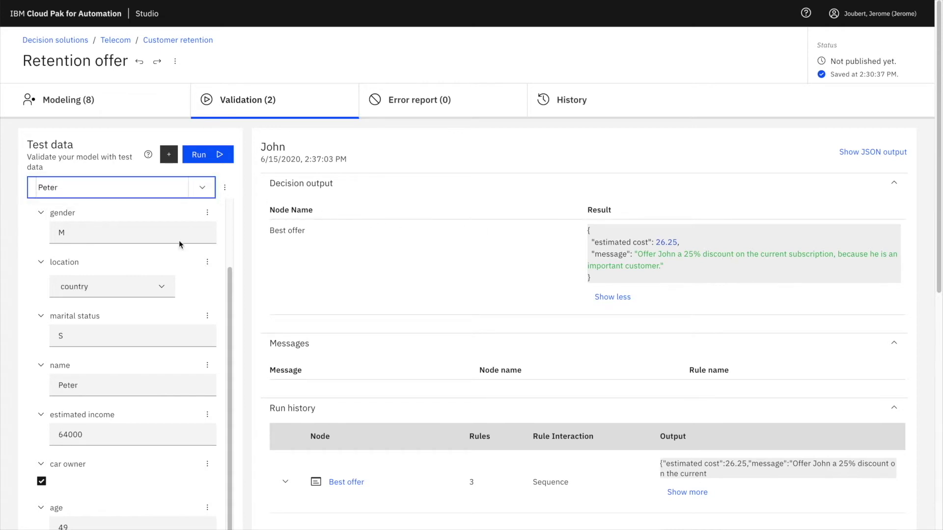
pyautogui.scroll(3, 179, 265)
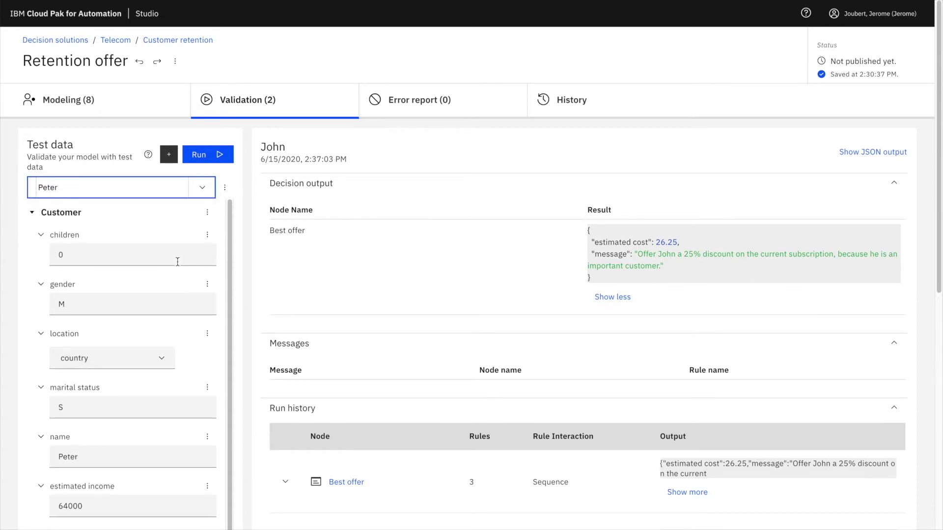
pyautogui.click(207, 155)
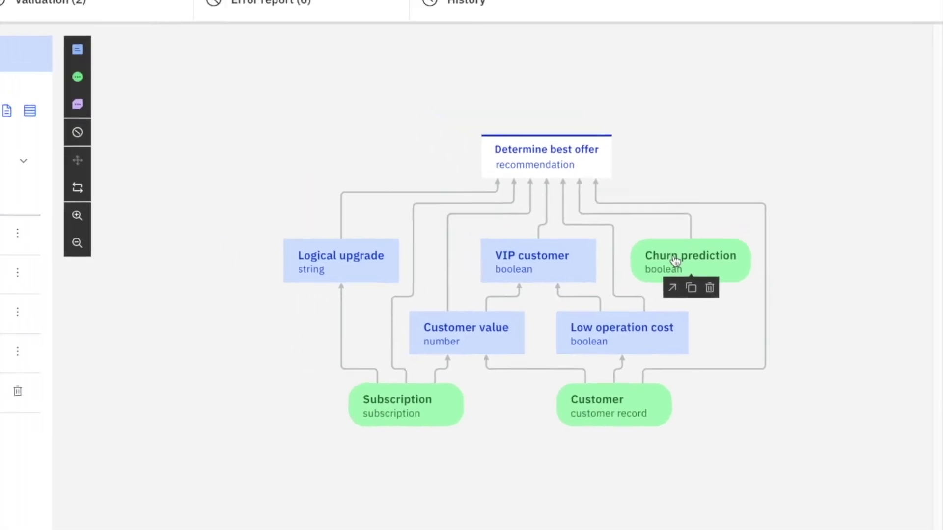
# Feed Determine best offer from a Customer Churn - ML Prediction function and delete the Churn prediction input.
pyautogui.click(732, 301)
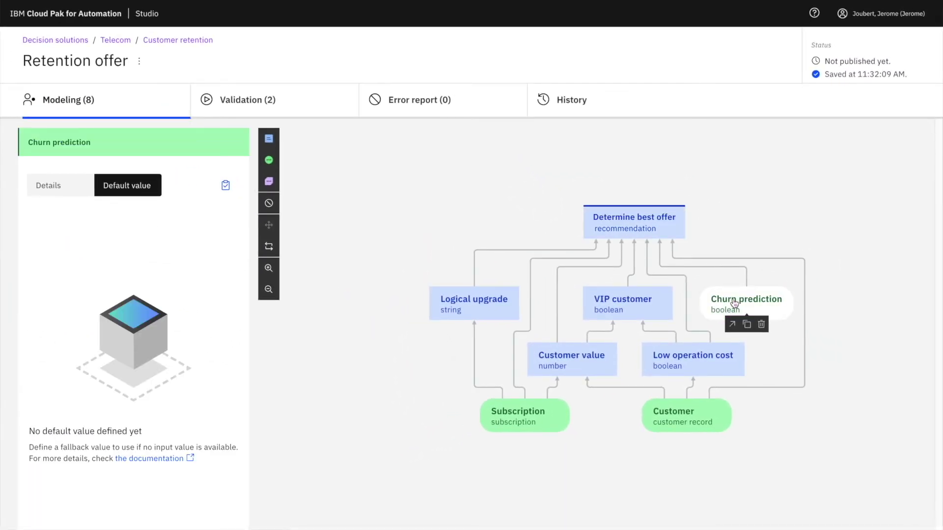
pyautogui.moveTo(546, 156)
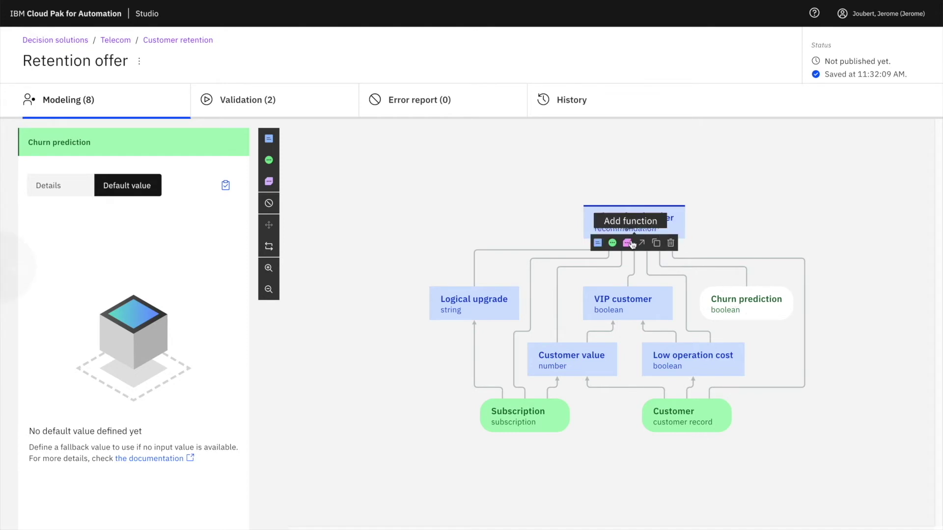
pyautogui.click(630, 243)
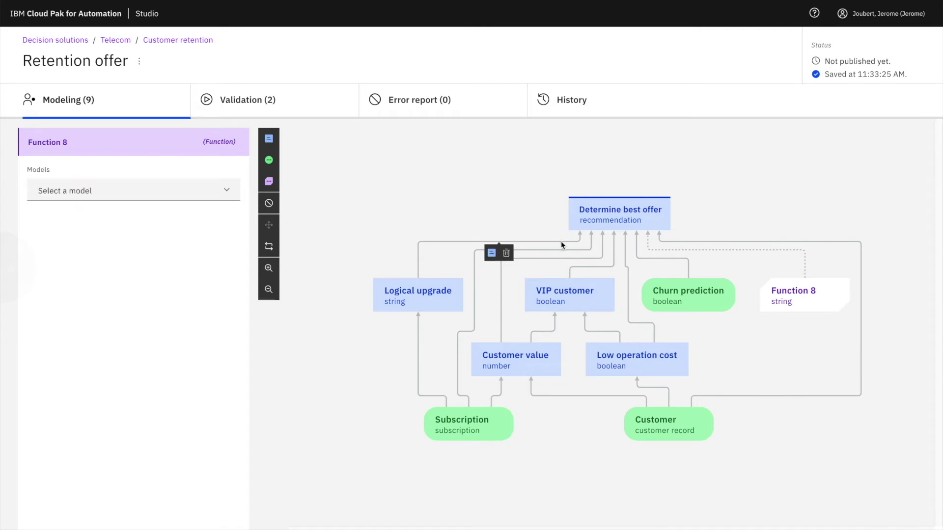
pyautogui.click(189, 194)
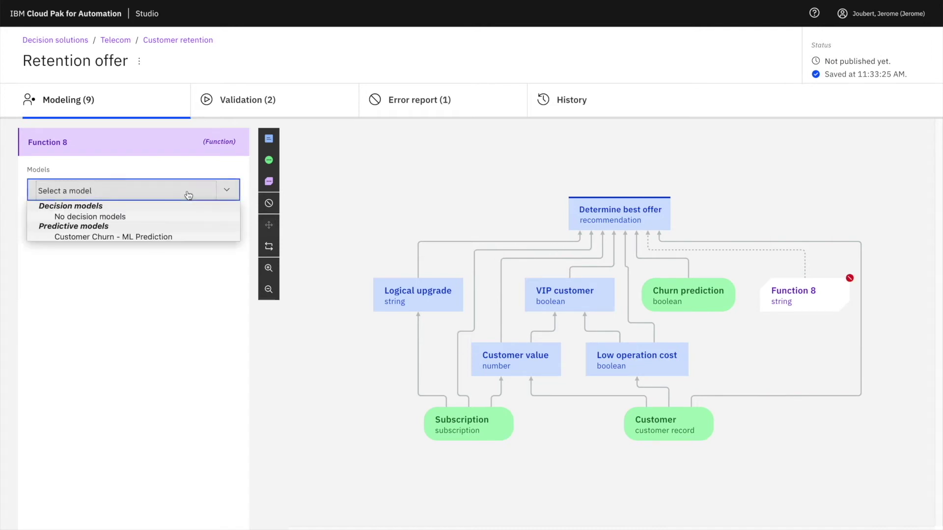
pyautogui.click(159, 236)
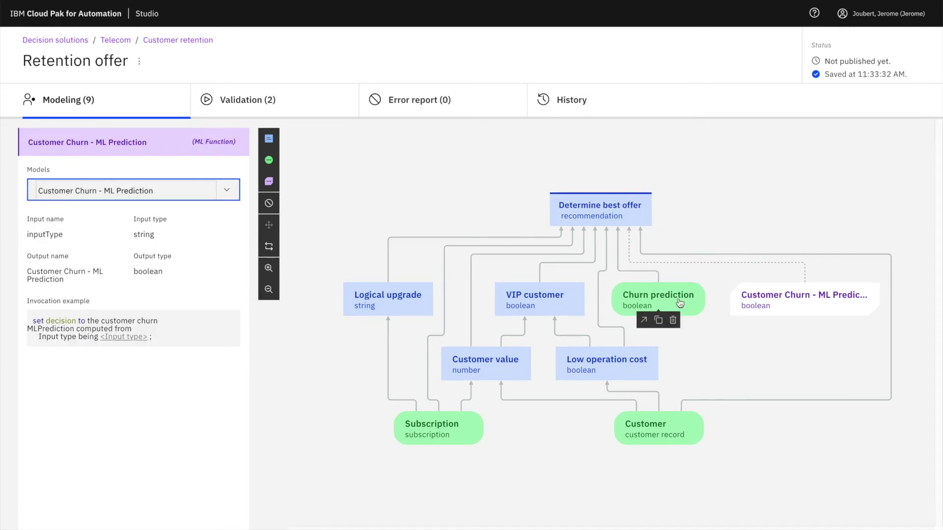
pyautogui.click(680, 304)
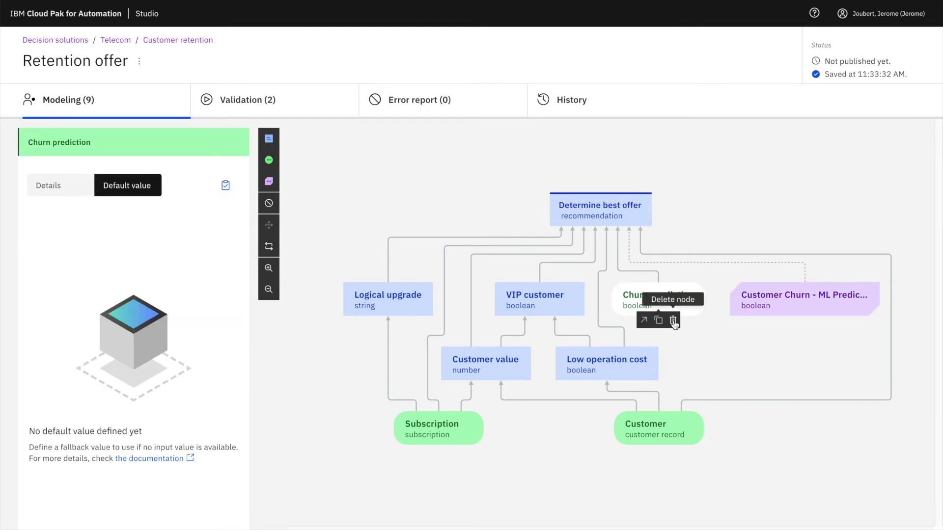
pyautogui.click(673, 320)
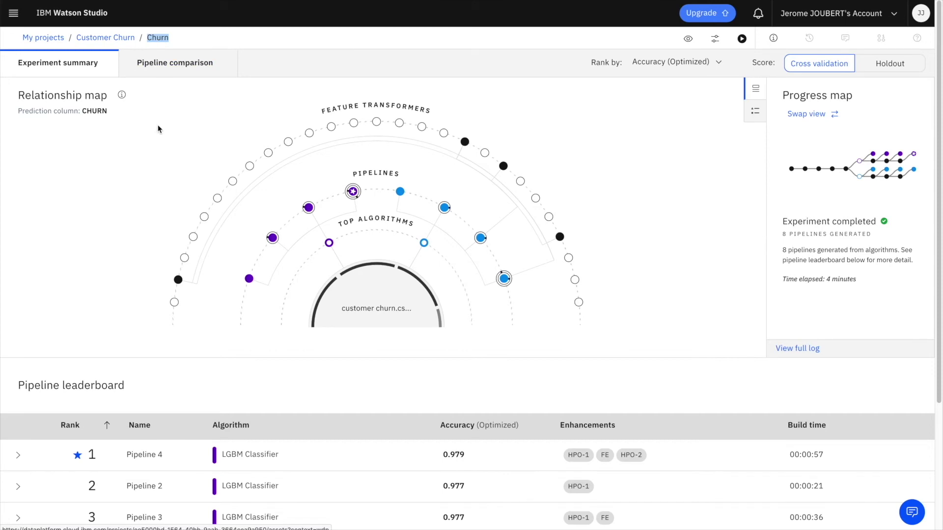
pyautogui.scroll(-3, 158, 129)
pyautogui.scroll(-3, 158, 129)
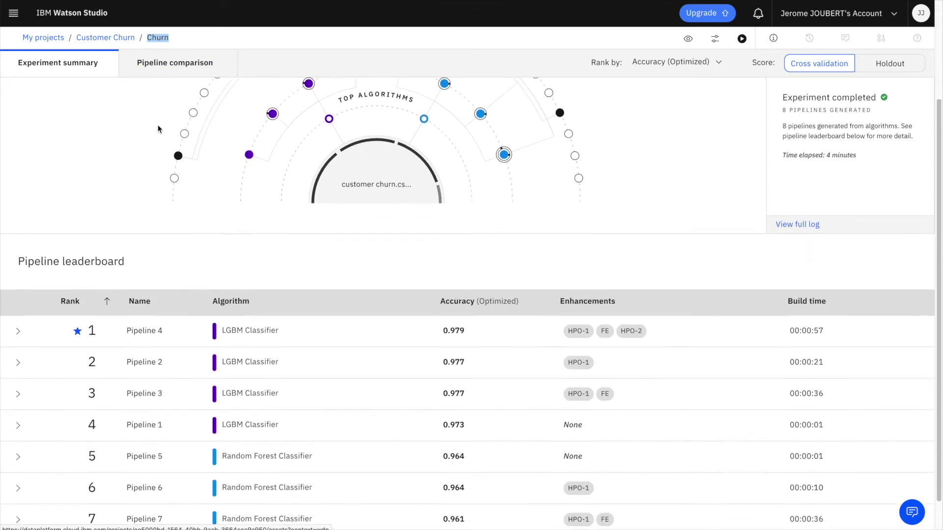
pyautogui.scroll(-2, 158, 129)
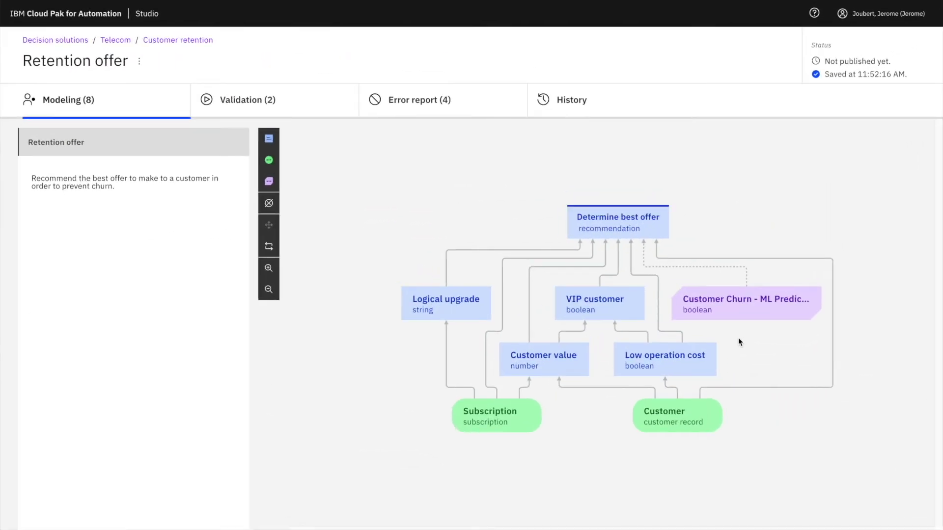
# Return to the Telecom project page and highlight its connected Remote Git repository label.
pyautogui.click(114, 39)
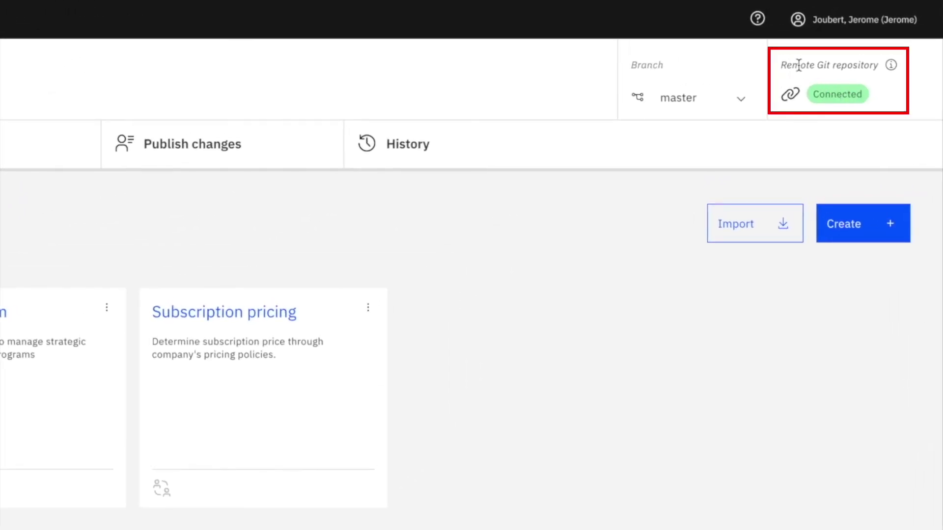
pyautogui.moveTo(781, 65); pyautogui.dragTo(859, 65)
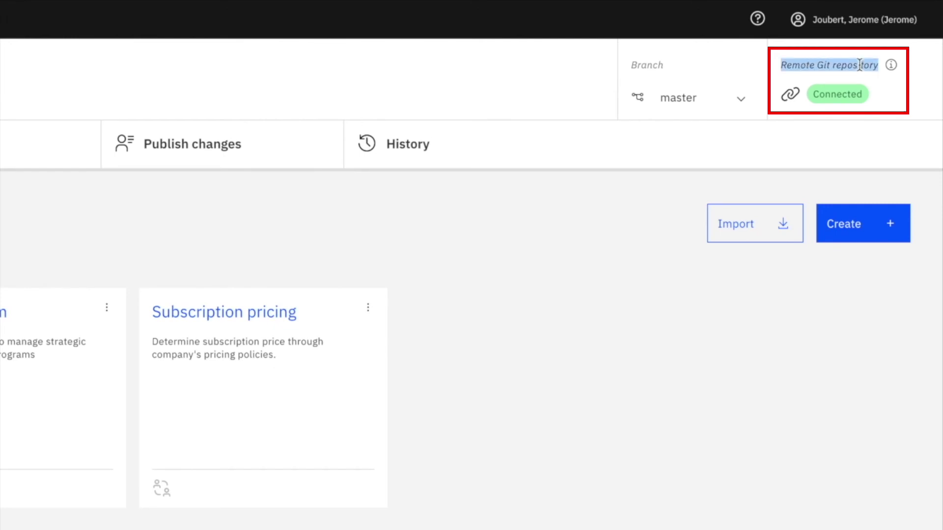